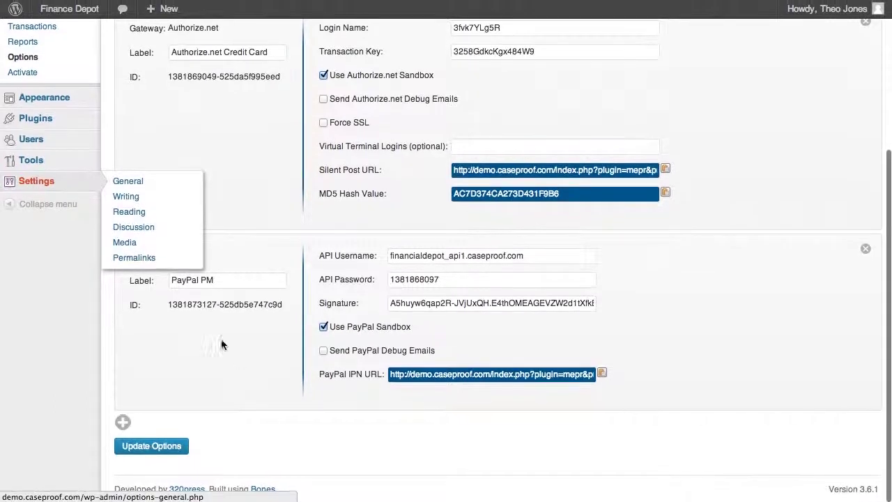
Add a new gateway block below PayPal and set its Gateway type to Stripe
left_click(122, 421)
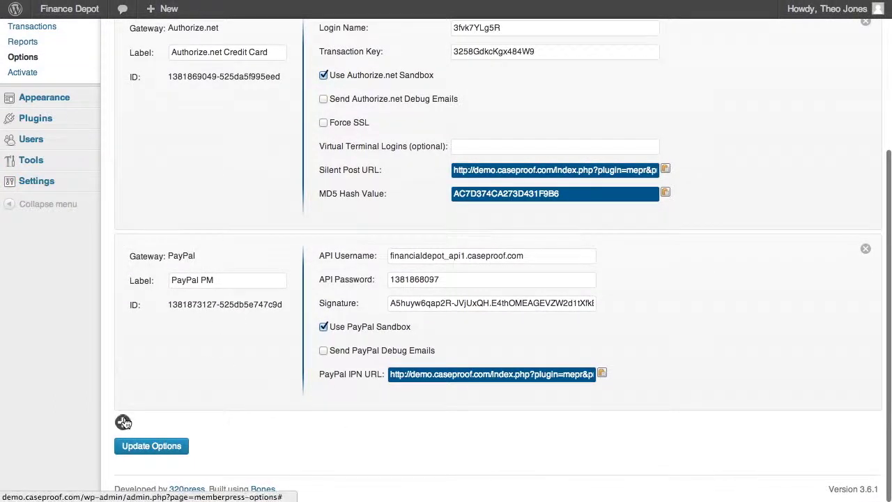
scroll(380, 435, "down", 3)
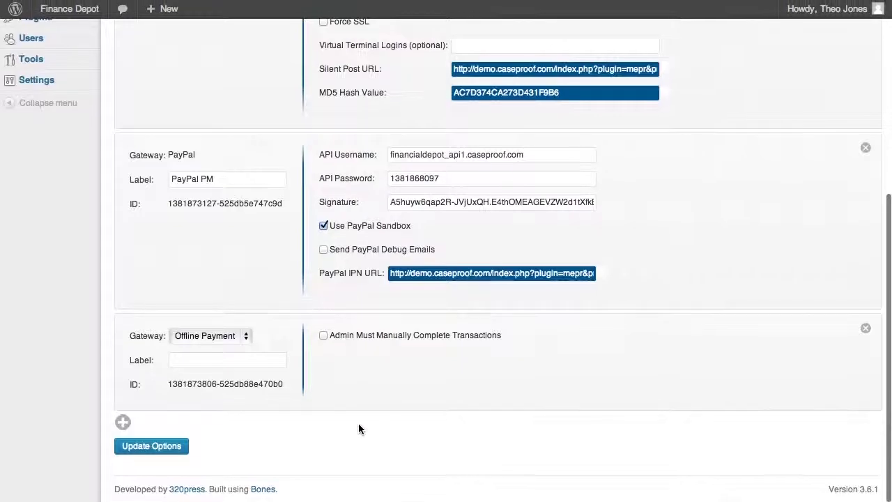
left_click(220, 337)
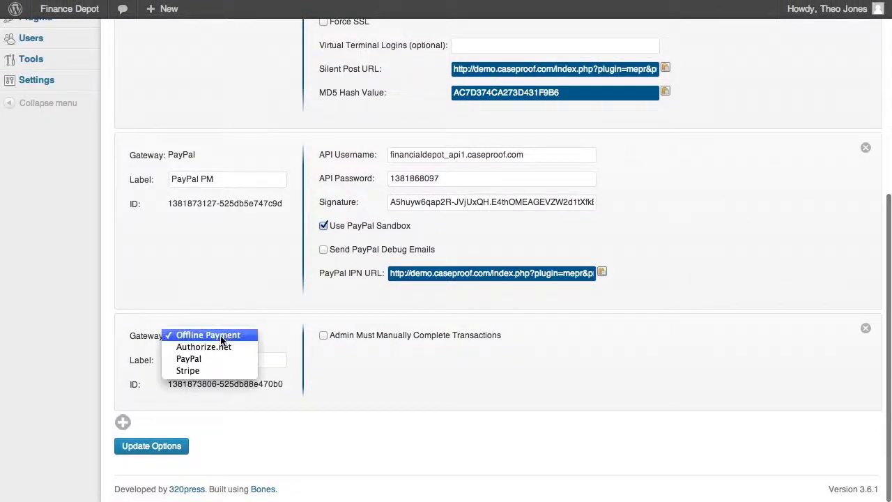
left_click(216, 372)
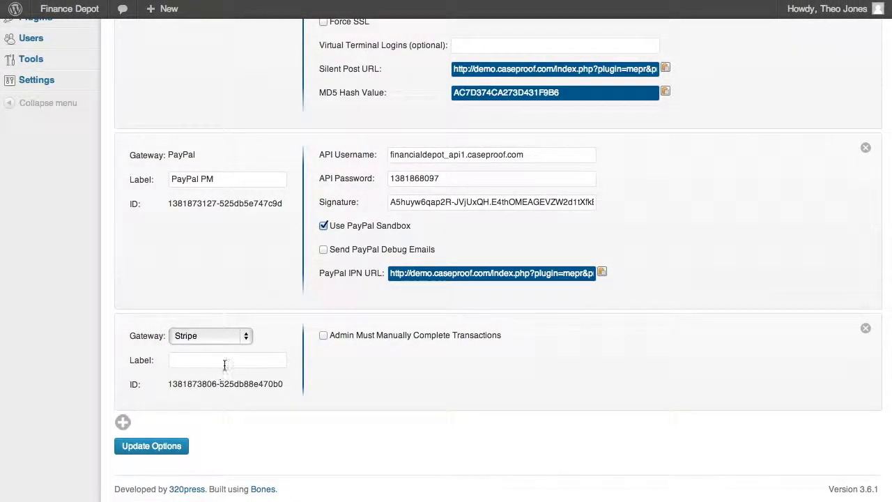
scroll(224, 365, "down", 3)
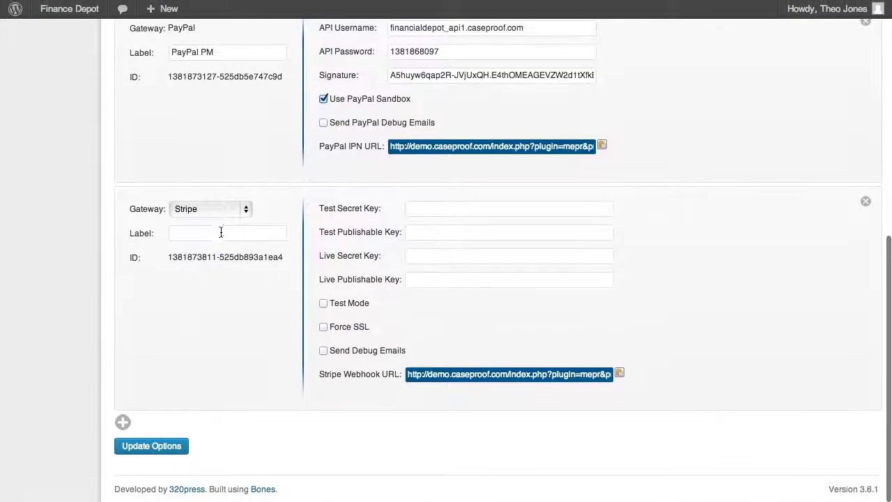
left_click(272, 233)
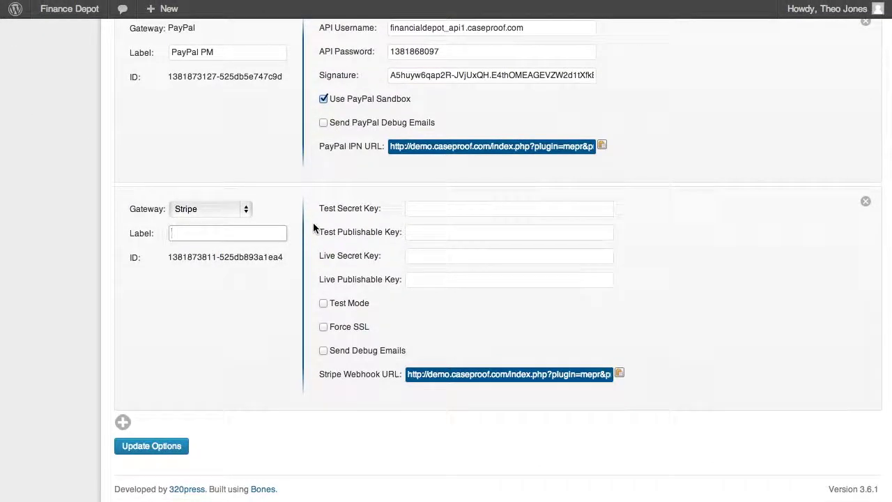
Label the gateway 'Stripe Credit Card', then switch over to the Stripe test-mode dashboard
type("Stripe Credit Card")
key("Tab")
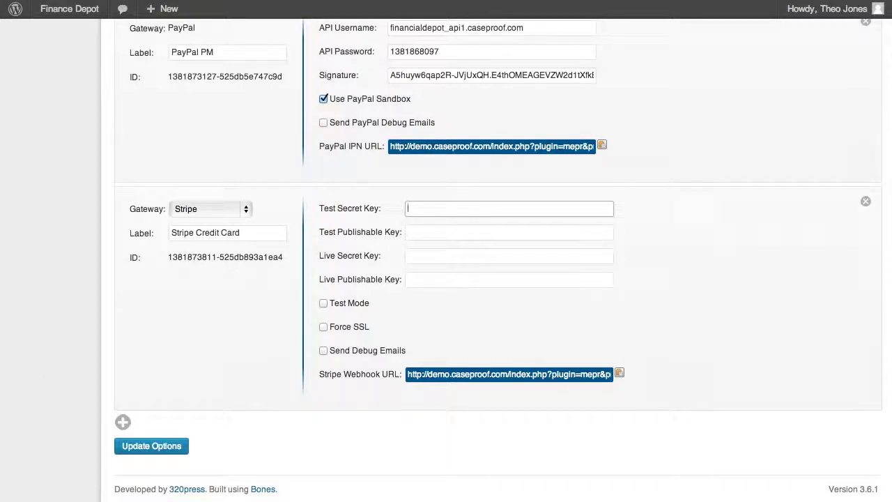
key("super+Tab")
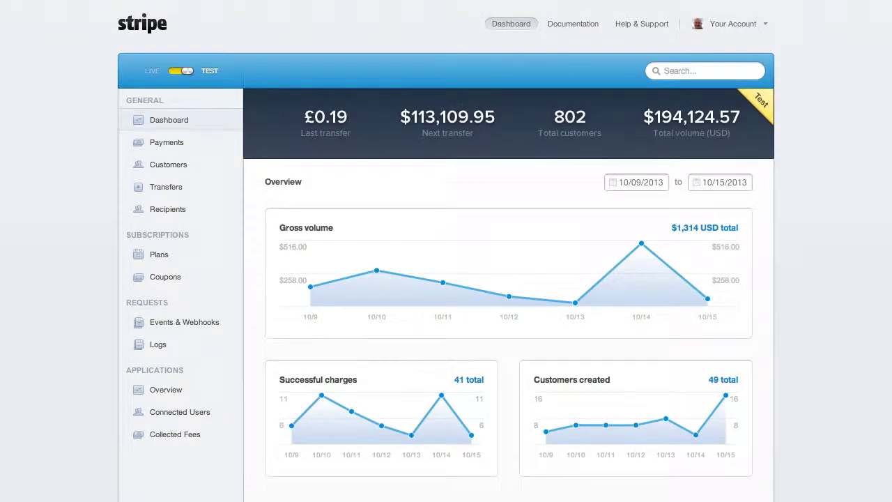
Look up the API keys in Stripe's Account Settings and enable the gateway's Test Mode
left_click(762, 27)
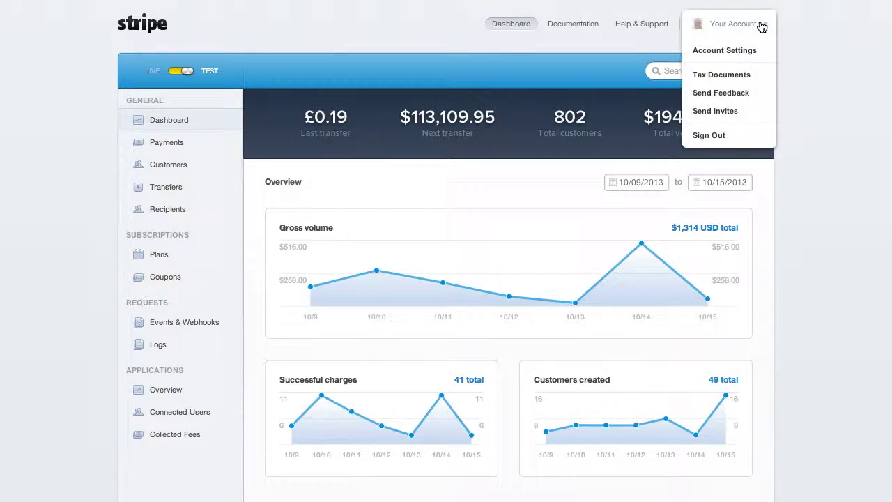
left_click(742, 55)
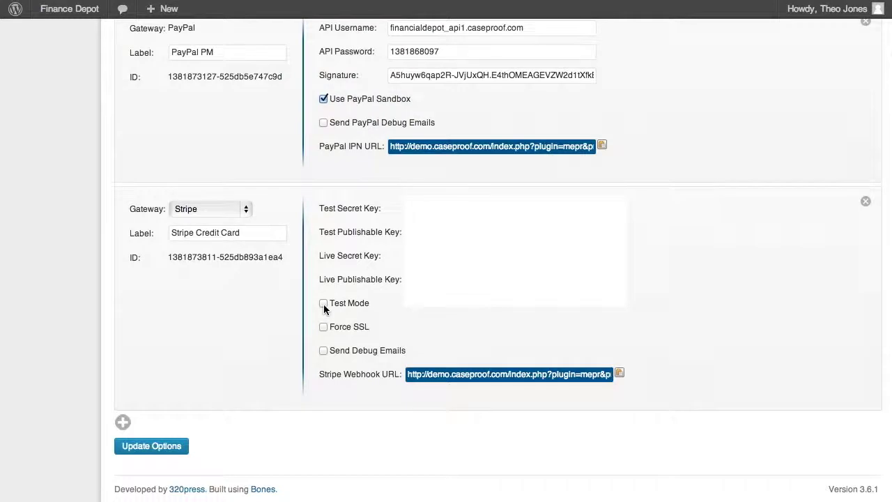
left_click(323, 304)
Toggle Force SSL on and back off so it stays disabled for Stripe Credit Card
left_click(324, 327)
left_click(323, 328)
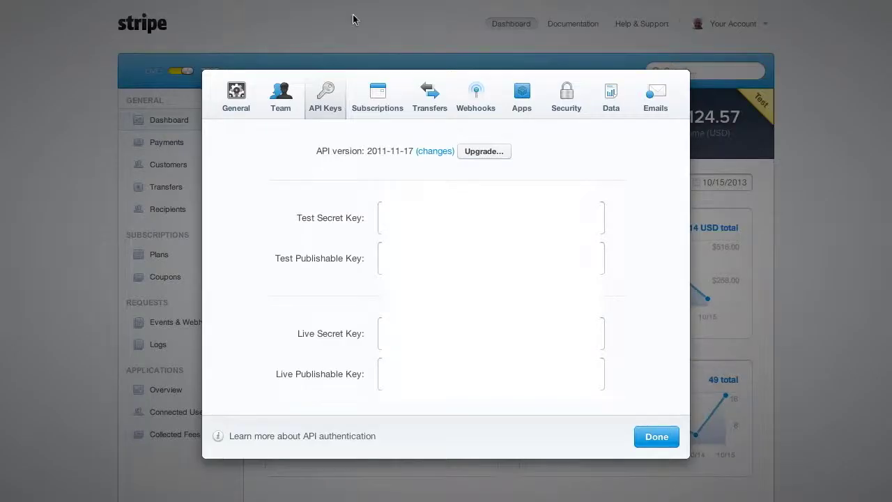
Add the pasted MemberPress webhook URL as a new Test-mode webhook in Stripe
left_click(479, 101)
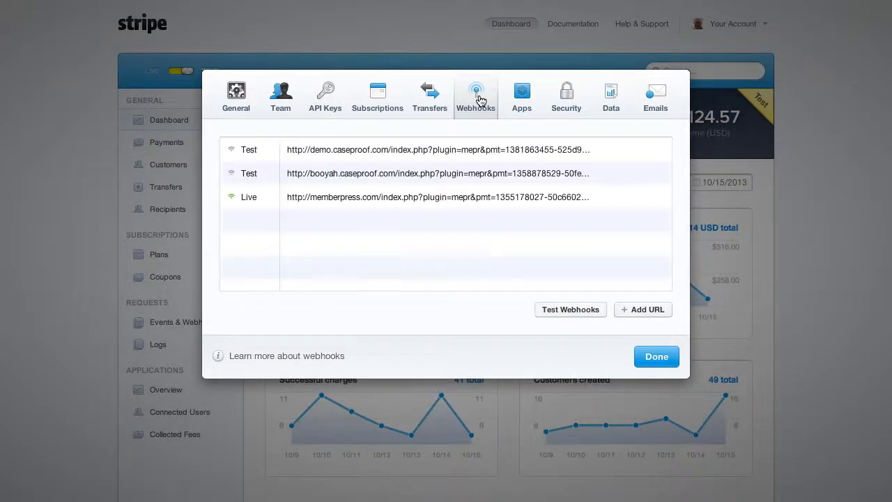
left_click(640, 312)
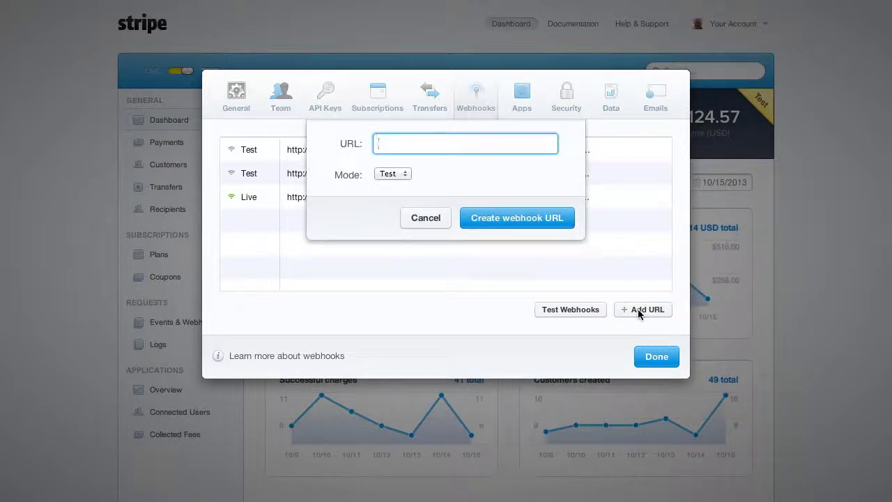
key("super+v")
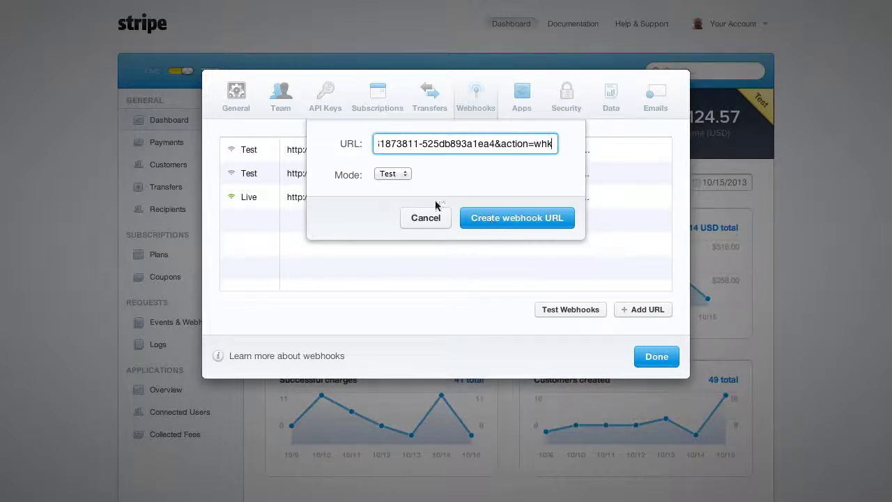
left_click(410, 176)
left_click(454, 182)
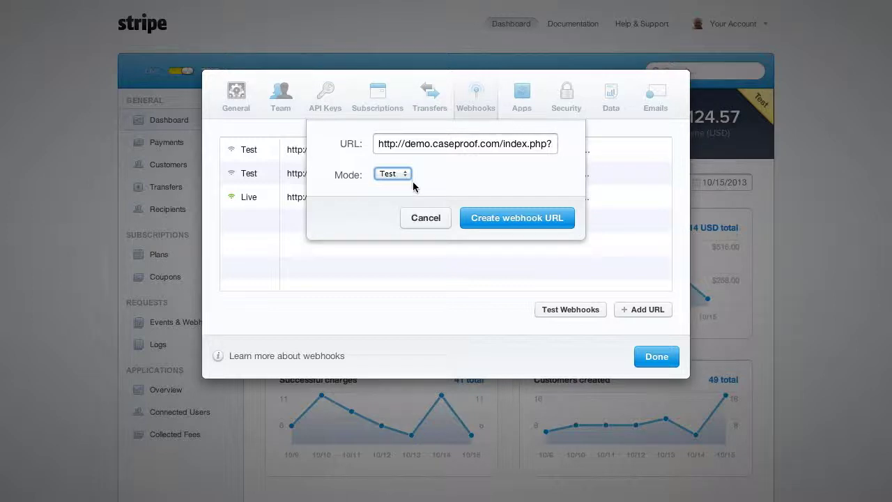
left_click(531, 220)
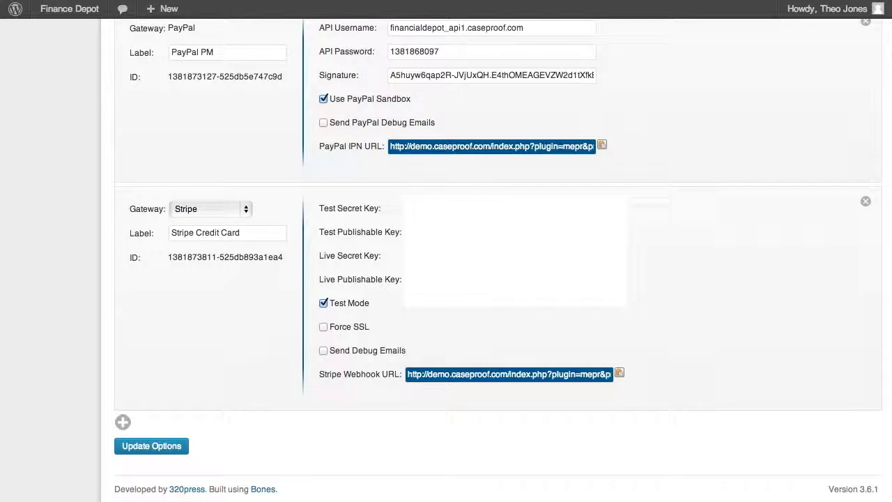
Save the payment options with Update Options, confirmed by the 'Options saved' notice
left_click(129, 453)
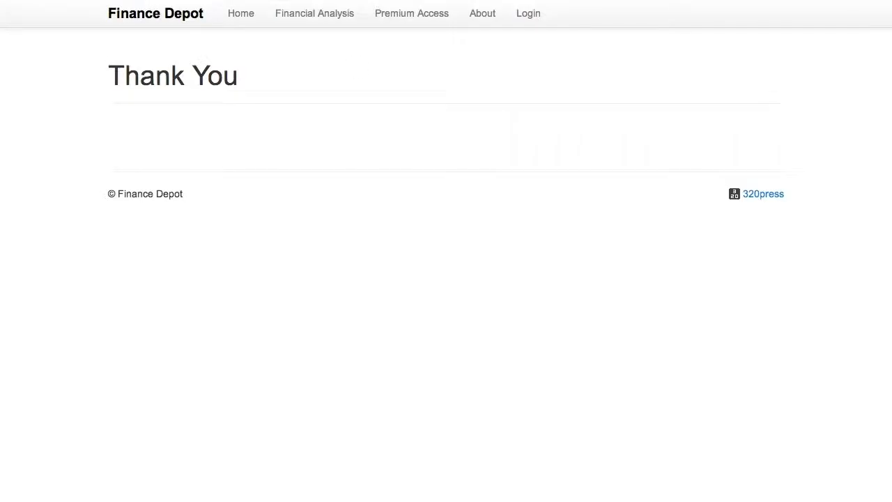
Fill in the Premium Access signup form, choose Stripe Credit Card, and submit it
left_click(395, 18)
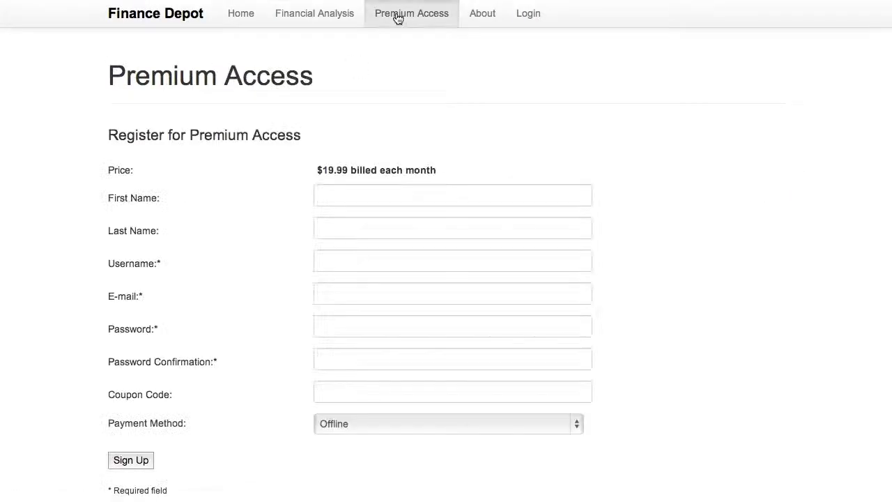
left_click(390, 201)
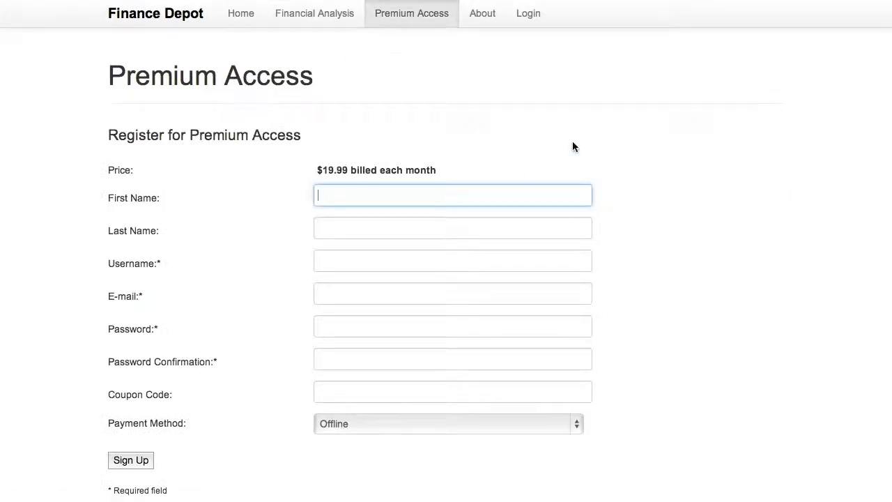
type("Stripey")
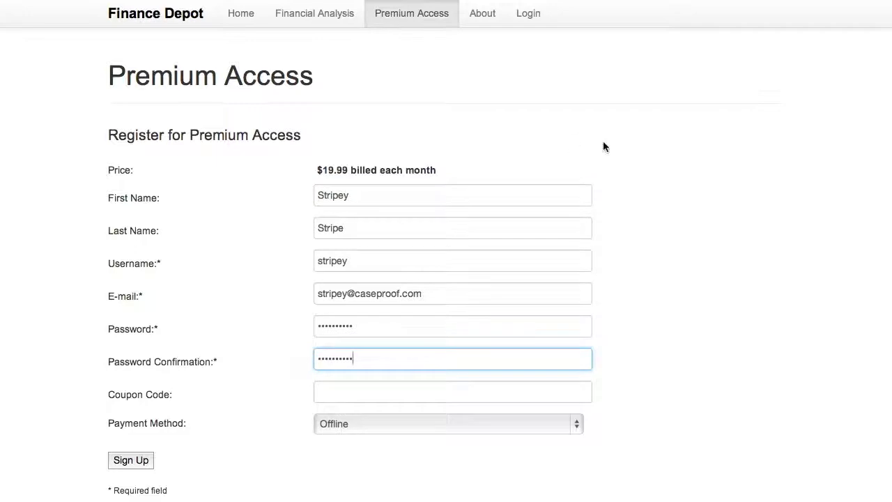
scroll(723, 160, "down", 3)
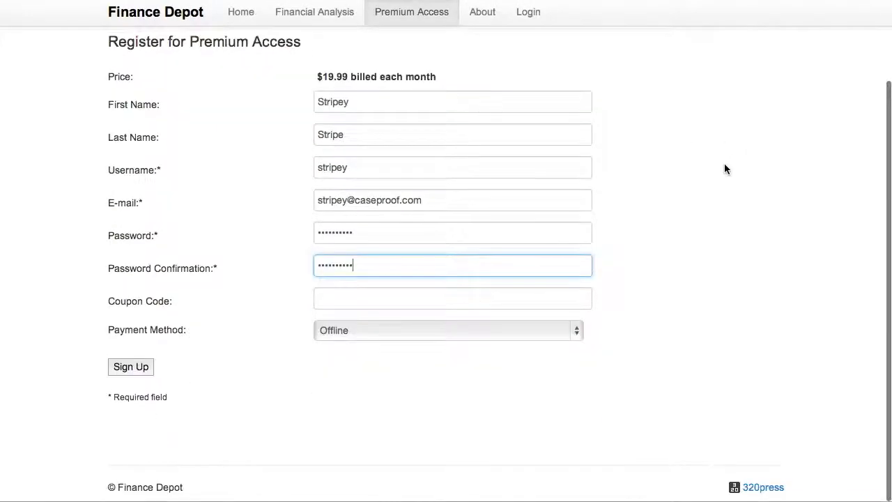
left_click(515, 330)
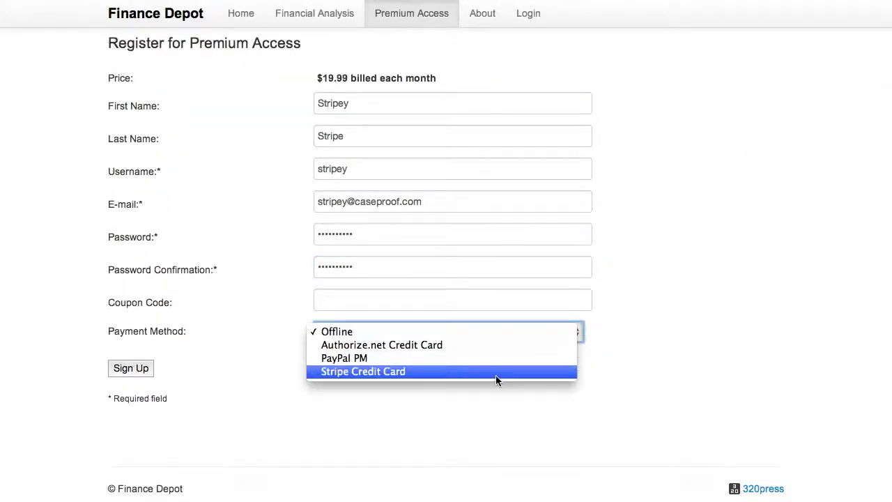
left_click(437, 371)
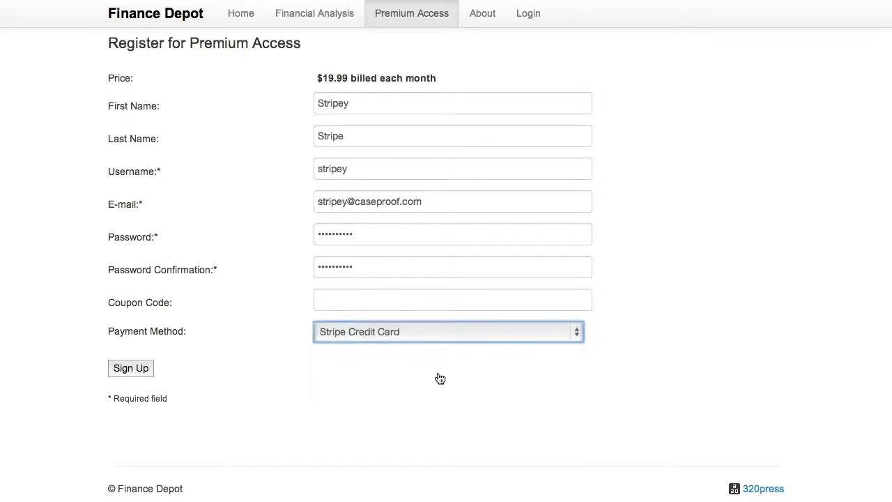
left_click(131, 368)
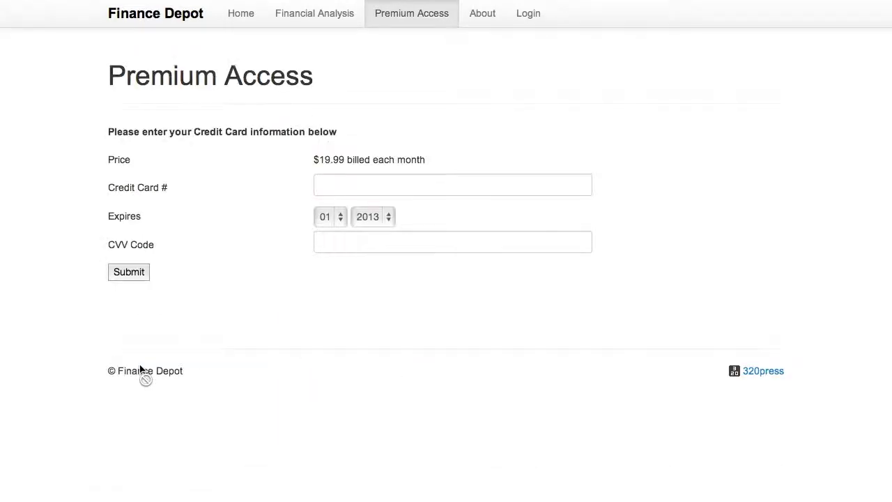
Pay with Stripe's 4242 test card, expiry 03/2016 and a CVV, reaching the Thank You page
left_click(418, 184)
type("4242424242424242")
left_click(365, 220)
left_click(370, 256)
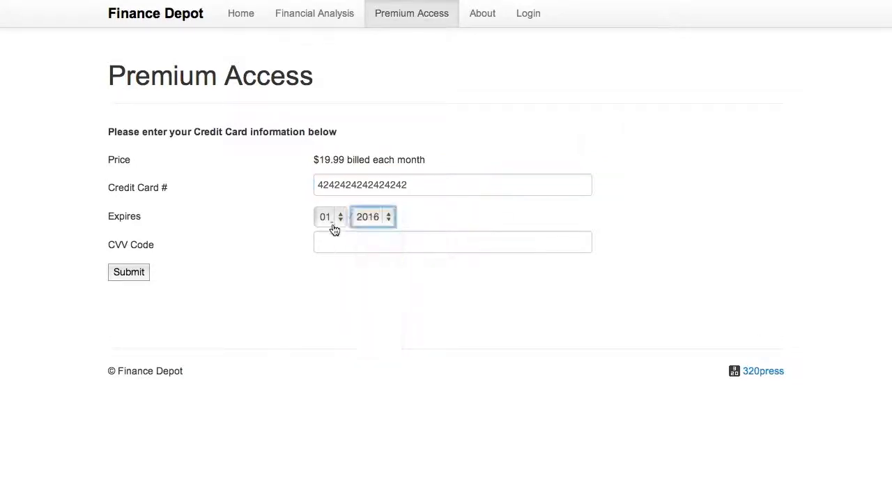
left_click(333, 219)
left_click(328, 241)
left_click(372, 241)
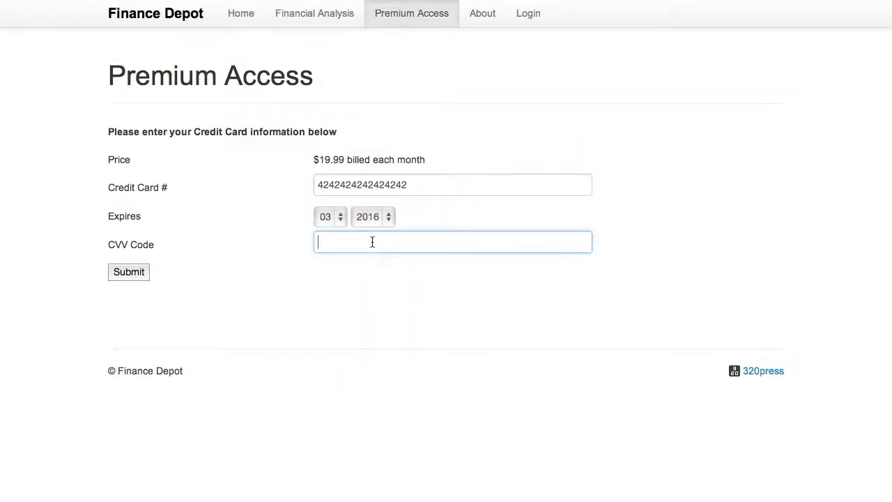
type("124")
left_click(124, 278)
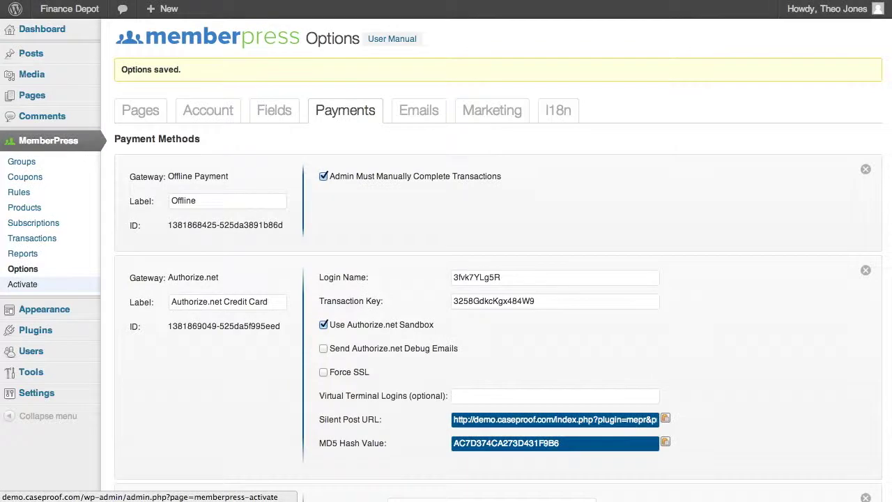
Open the MemberPress Subscriptions list and select the Stripe subscription number in row 41
left_click(67, 230)
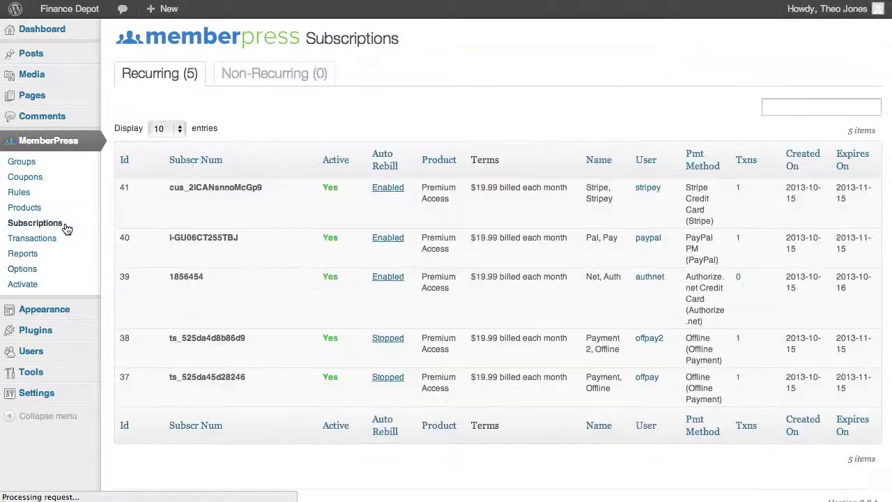
mouse_move(177, 217)
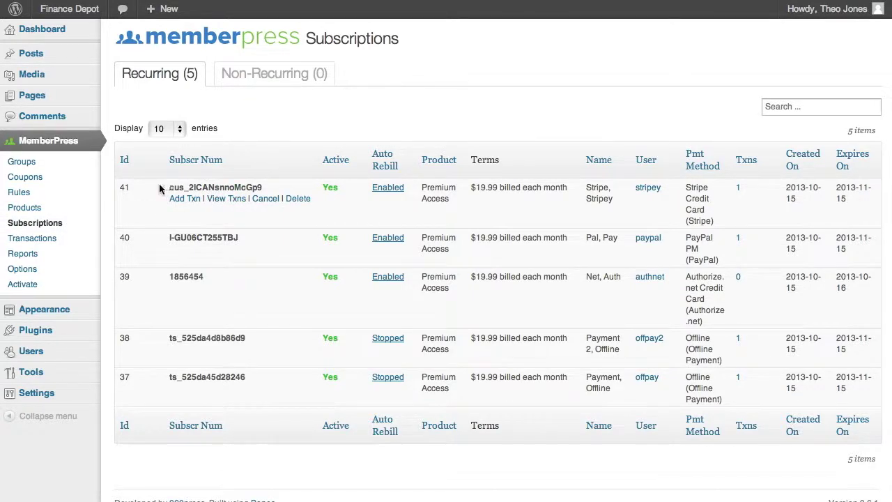
left_click_drag(169, 186, 264, 186)
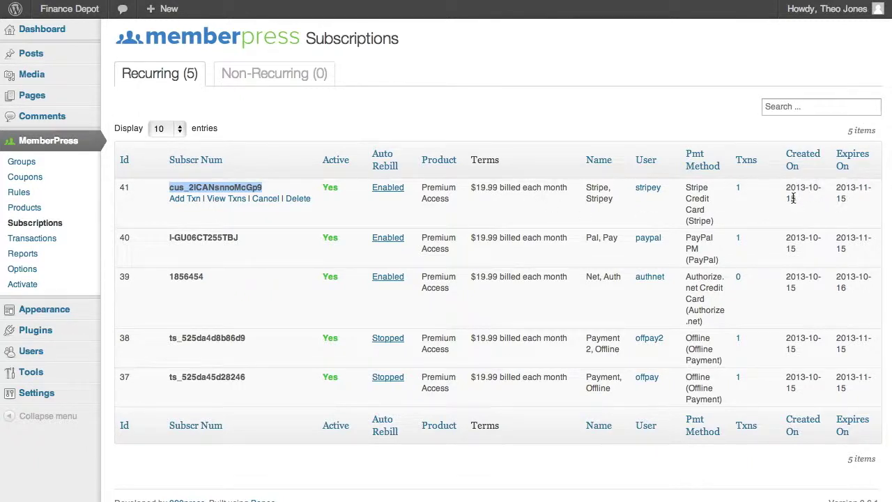
Open MemberPress Transactions to see the completed $19.99 Stripe Credit Card payment
left_click(41, 239)
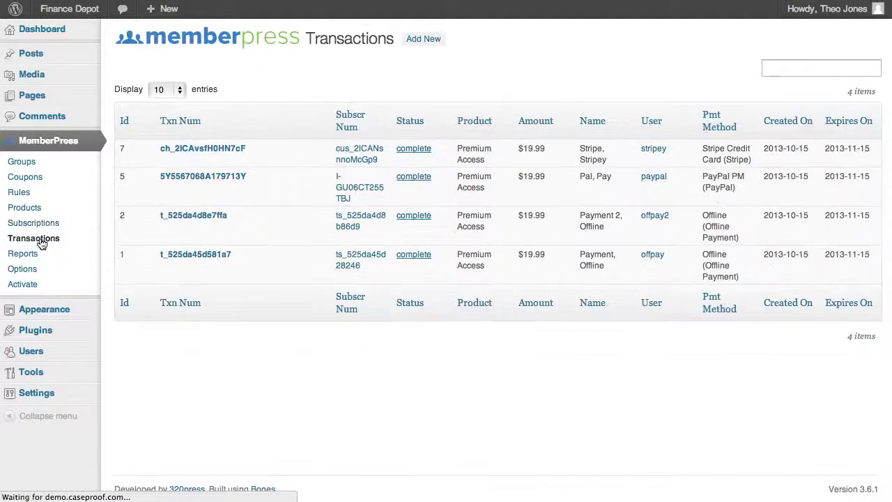